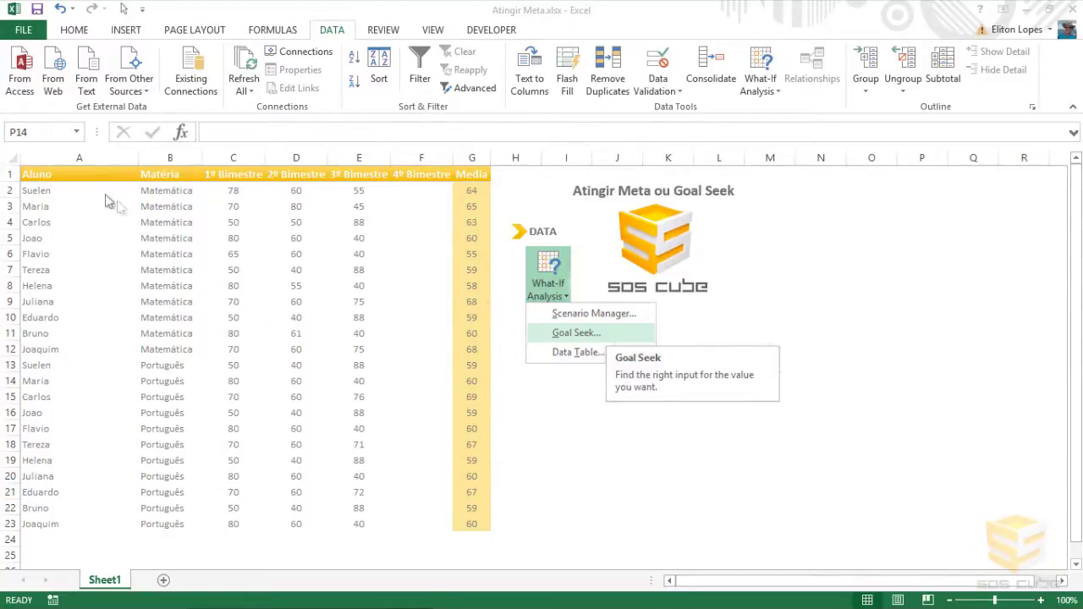
- Review the grade table's columns and the AVERAGE formula behind the first Media
mouse_move(66, 174)
mouse_down()
mouse_move(357, 281)
mouse_move(469, 527)
mouse_up()
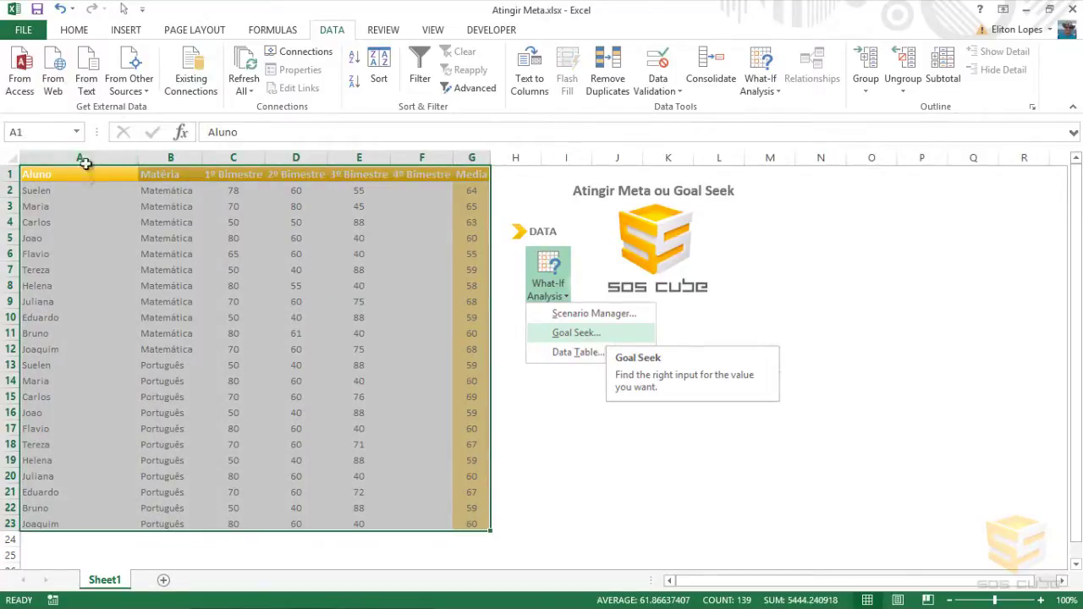
click(84, 157)
click(172, 157)
drag(232, 158, 359, 157)
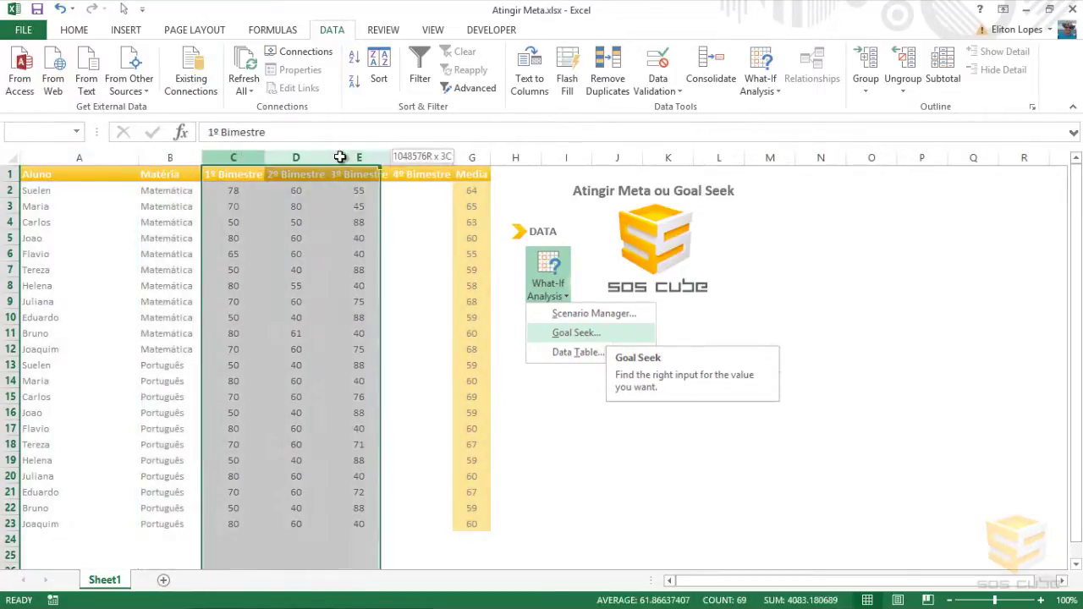
click(433, 157)
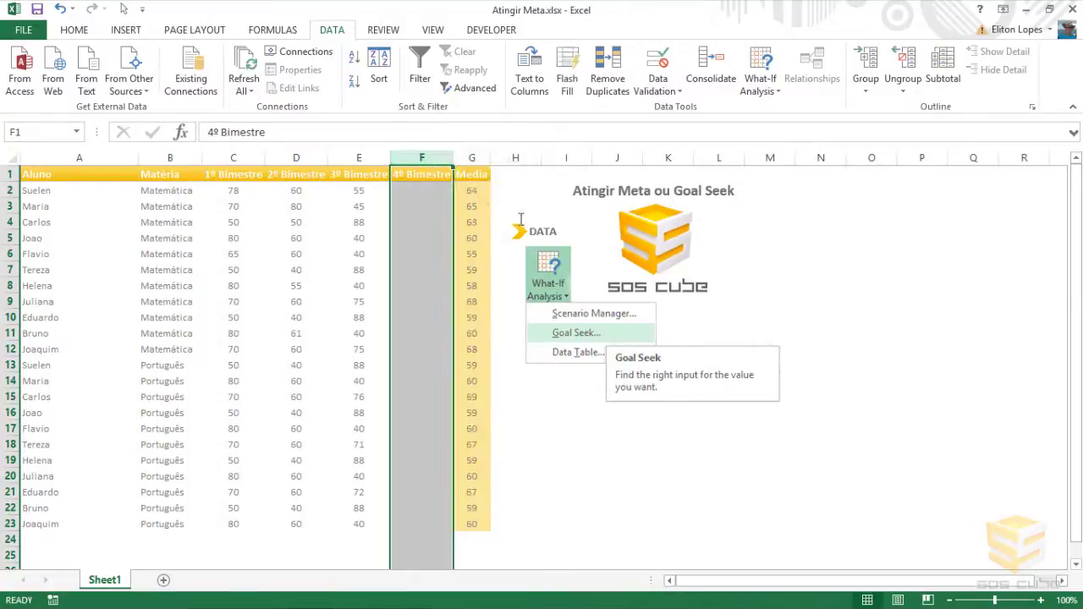
click(471, 158)
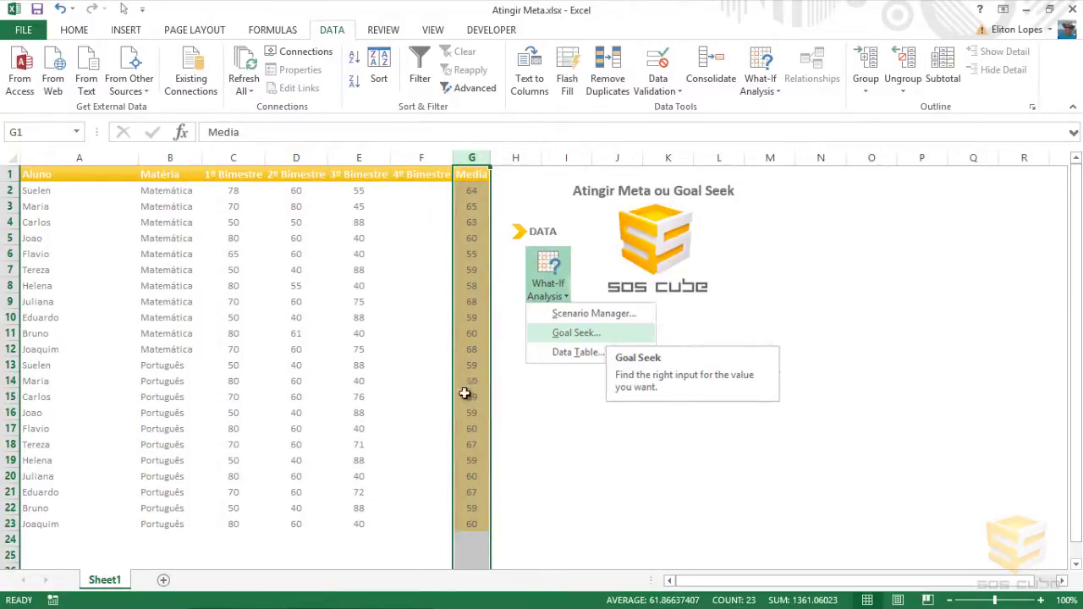
click(464, 190)
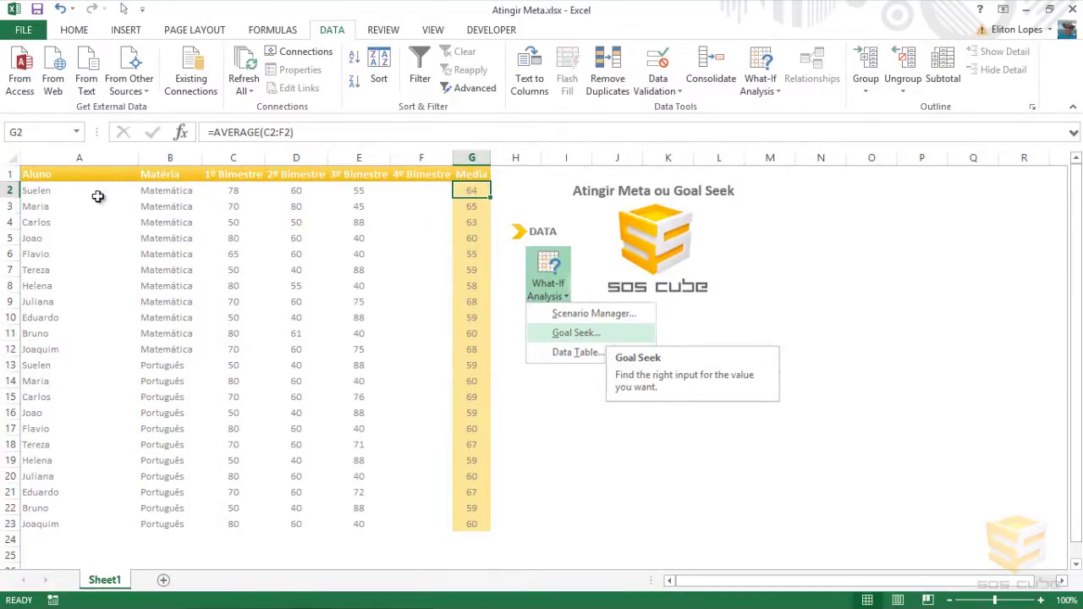
drag(214, 132, 261, 132)
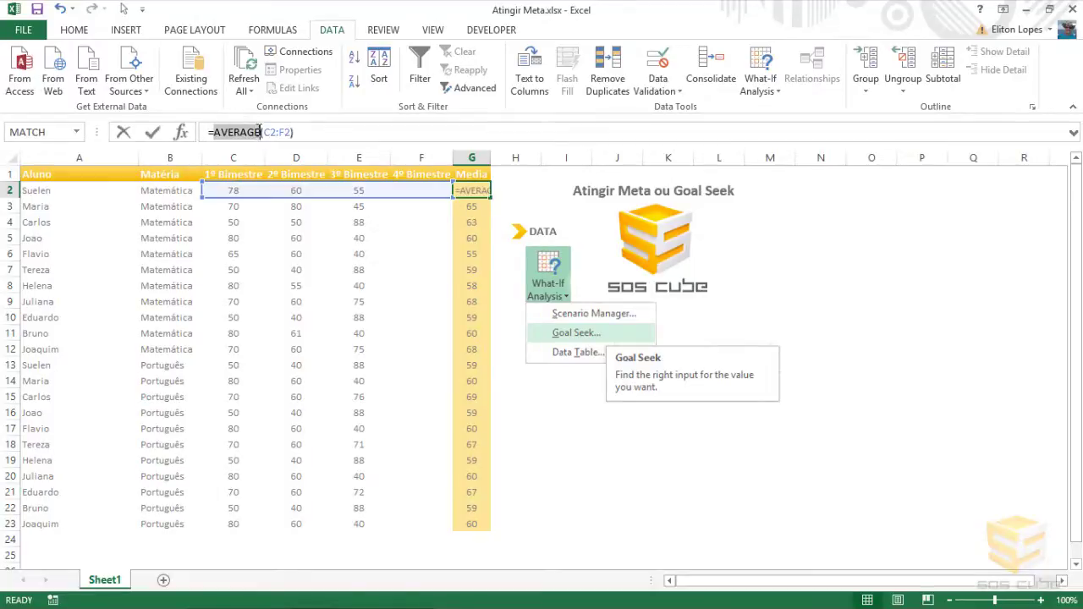
key(Escape)
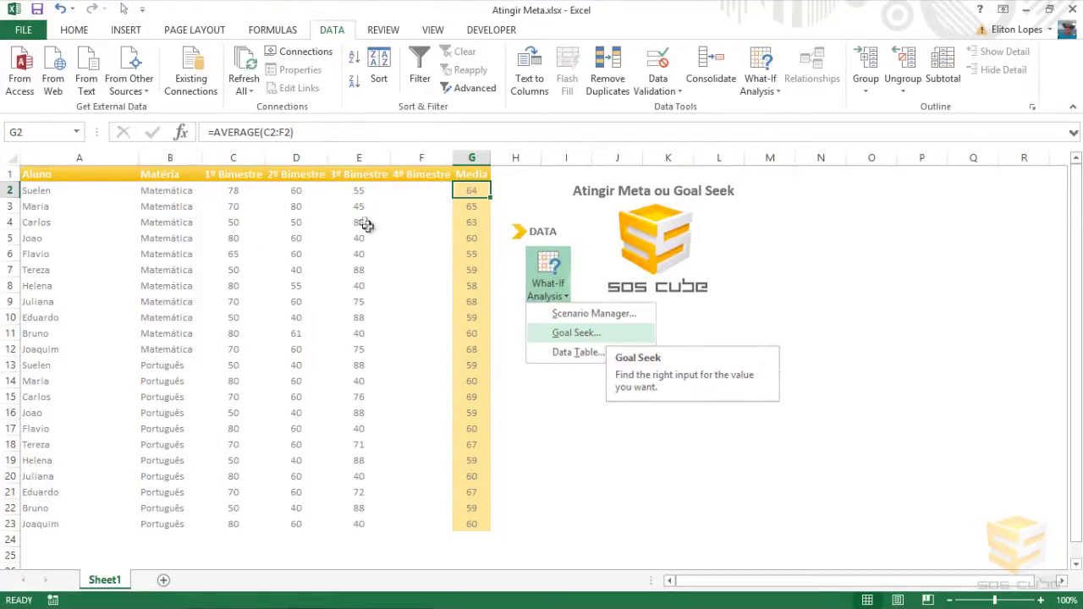
click(413, 191)
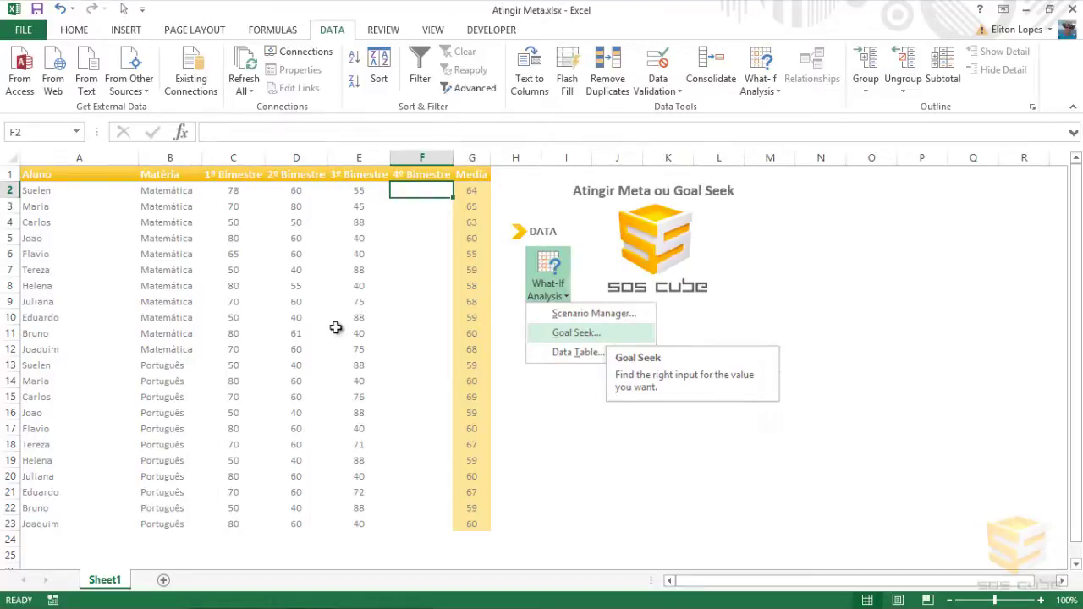
- Try a trial 4º Bimestre score of 75 for the first student in F2
click(423, 157)
click(479, 159)
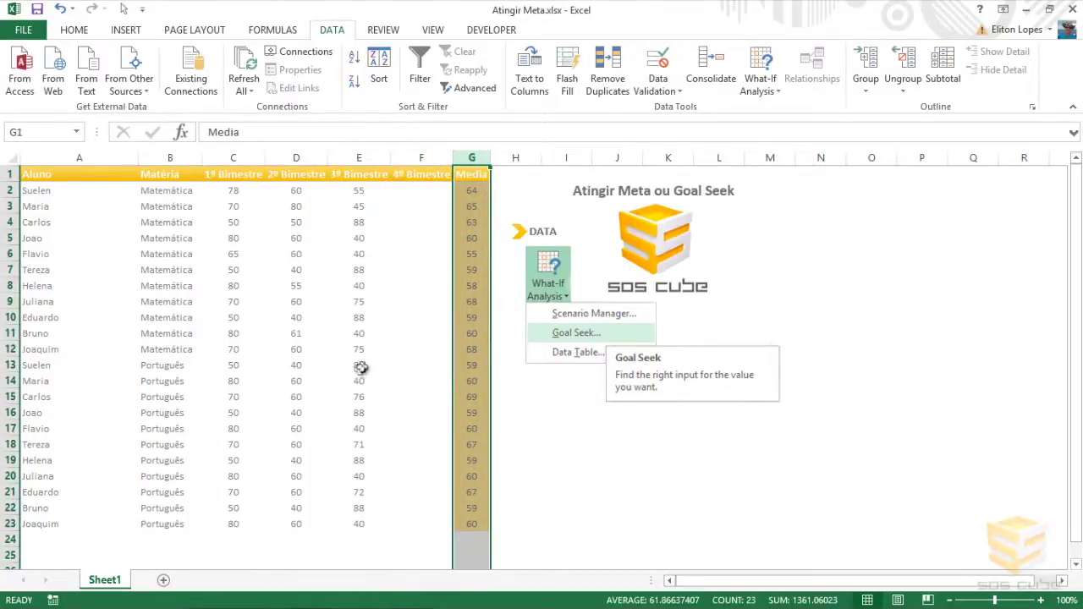
click(467, 191)
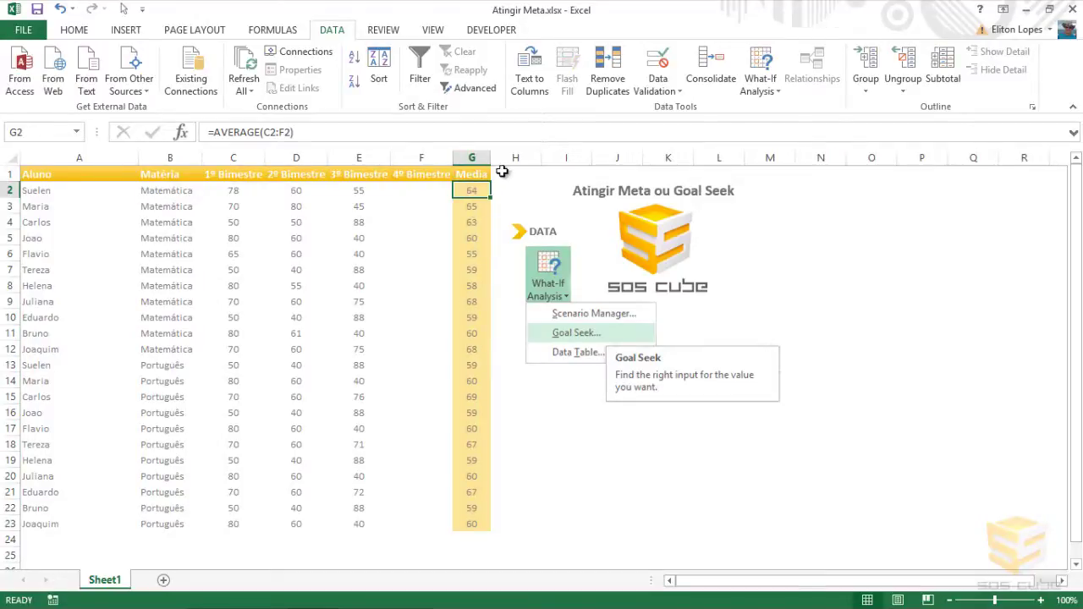
click(422, 191)
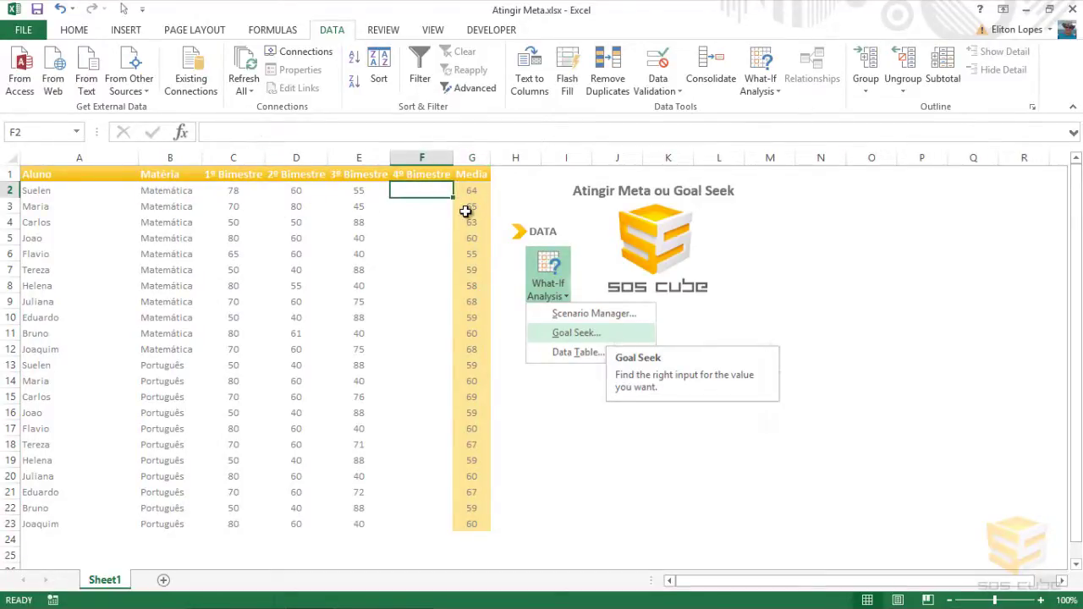
text(75)
key(Return)
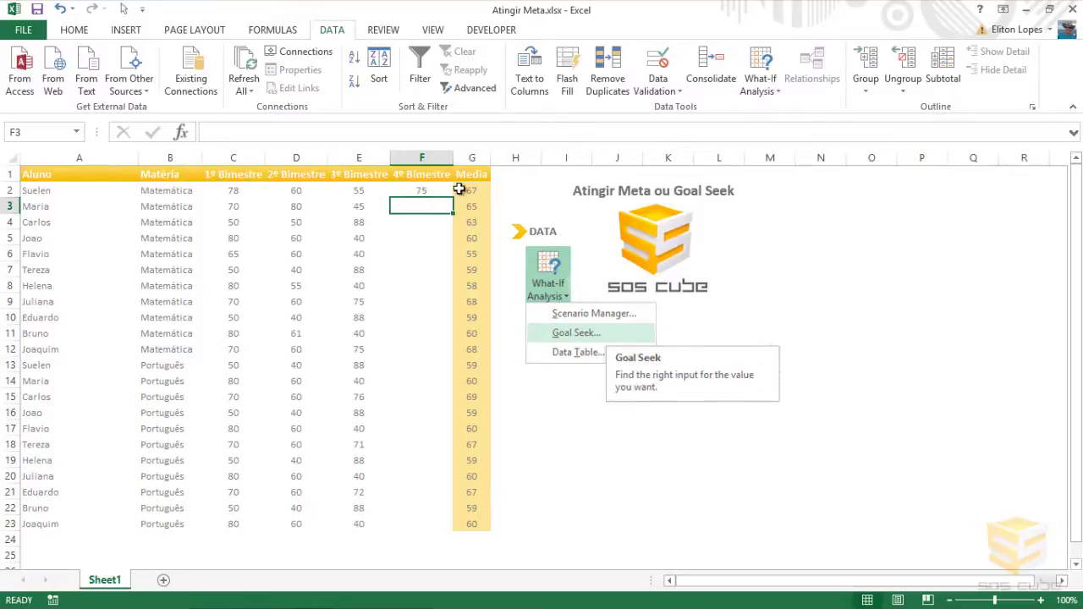
- Revise F2 to 81, then 86, so G2's Media reaches 70, and select the remaining empty scores
click(423, 186)
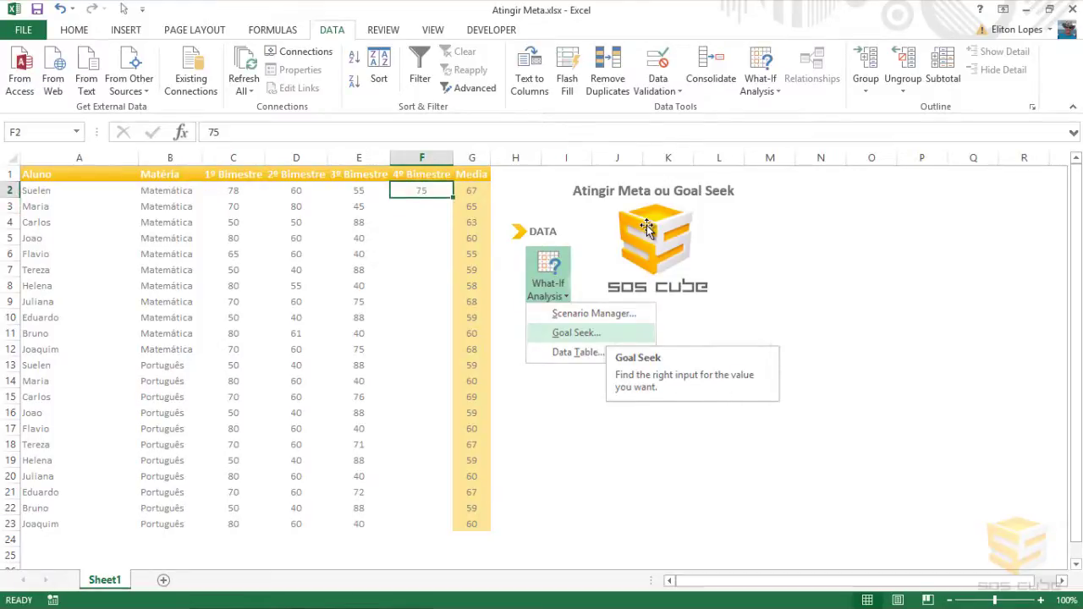
text(81)
key(Return)
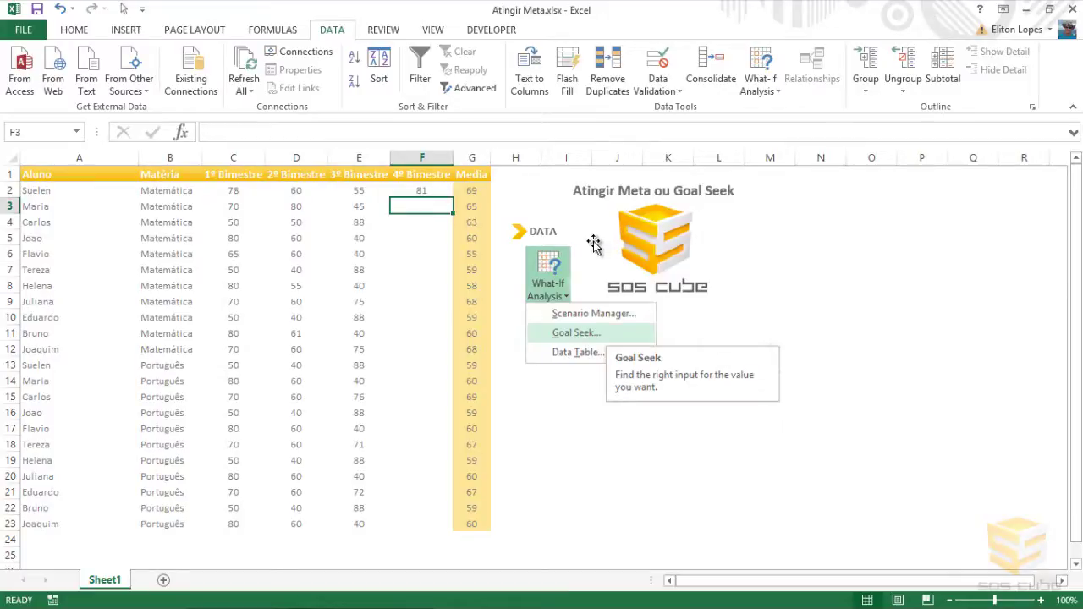
click(427, 193)
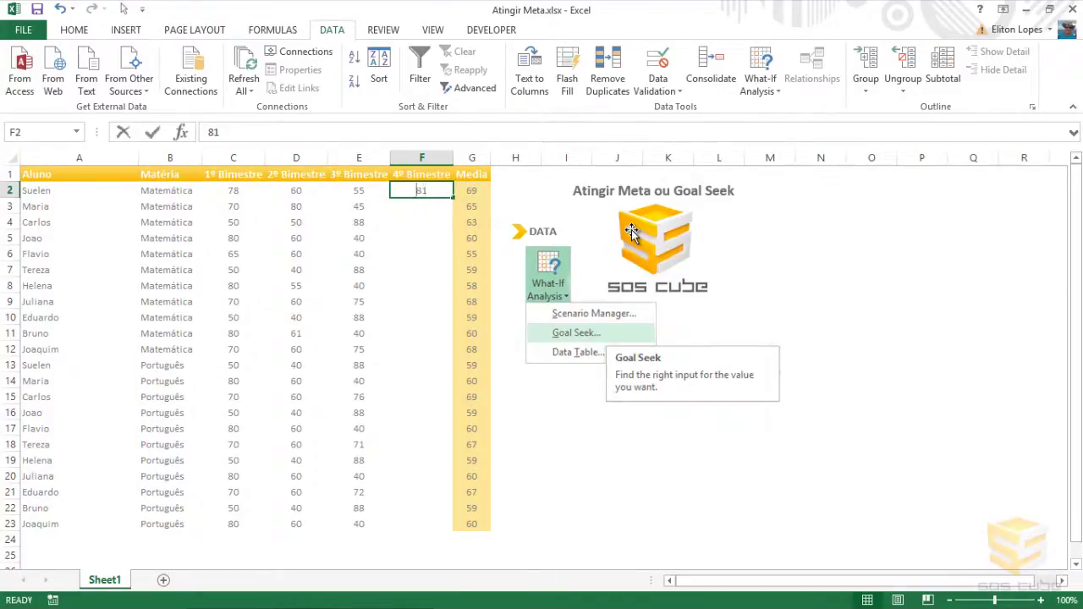
text(86)
key(Return)
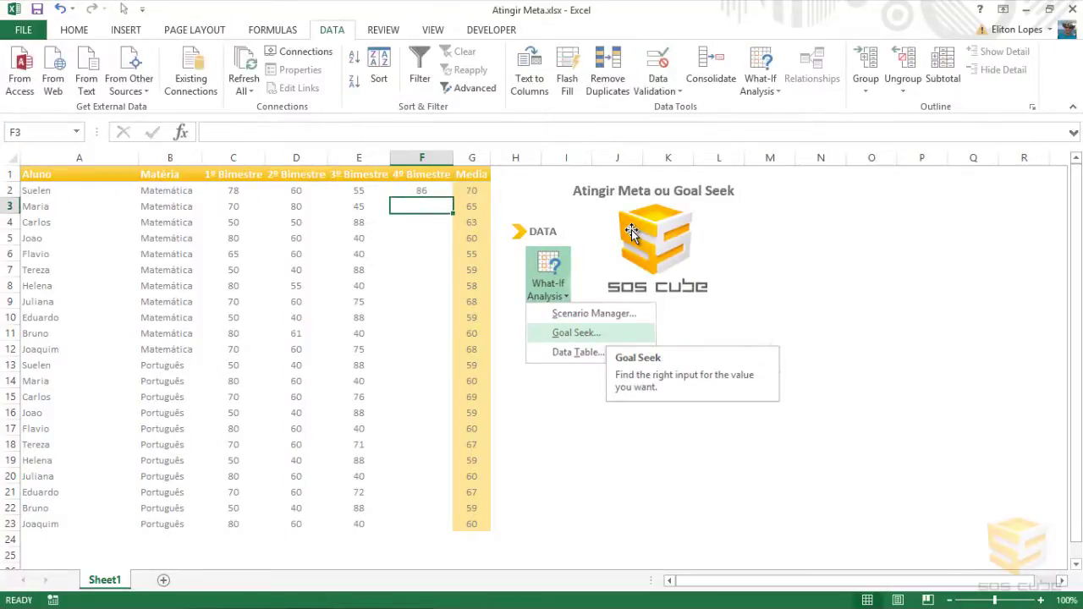
click(479, 195)
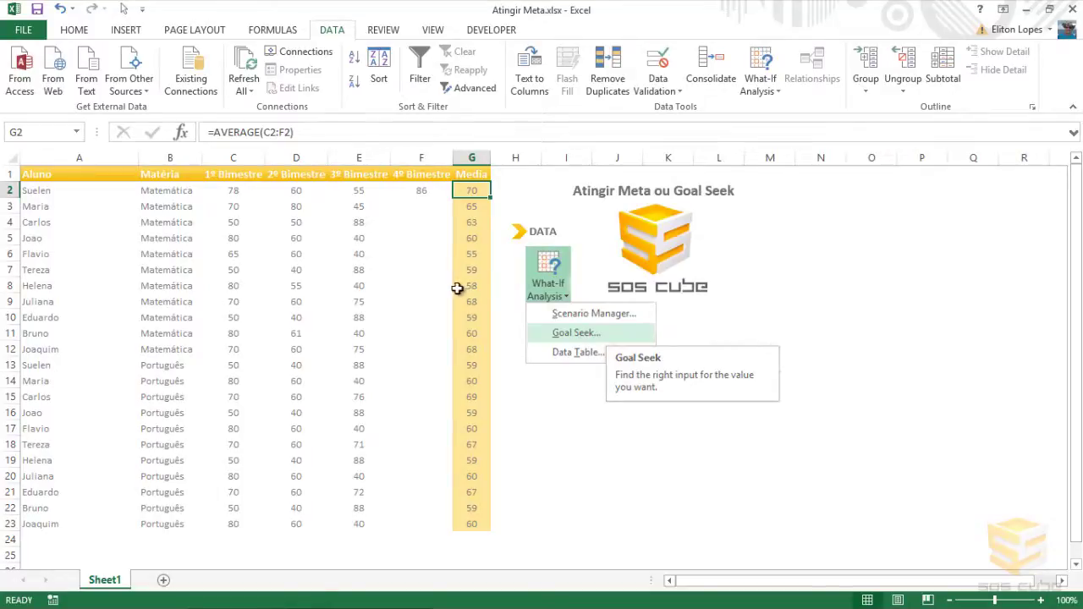
click(422, 204)
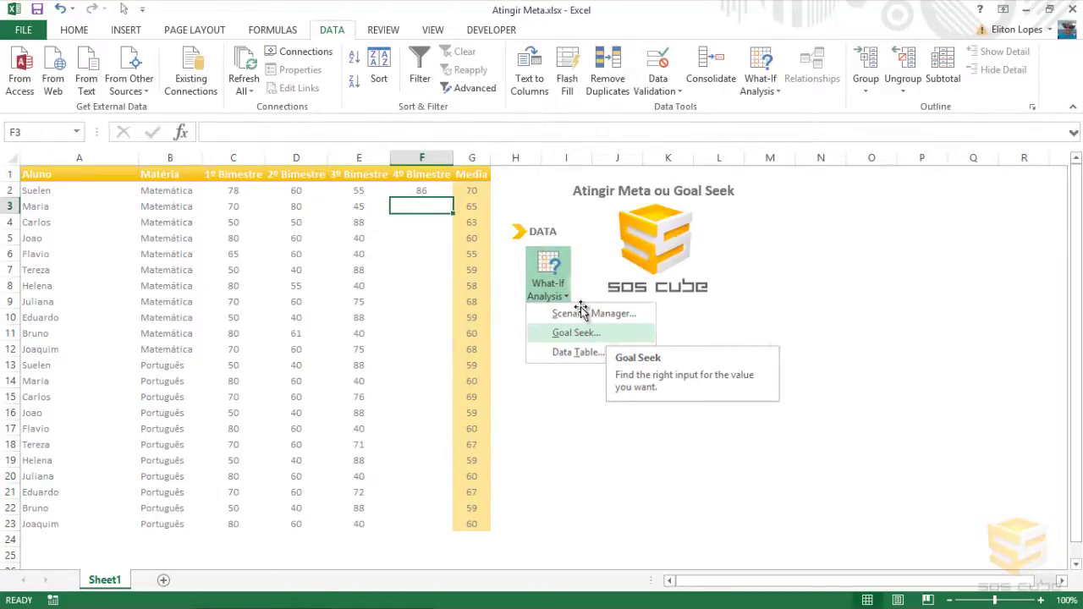
drag(413, 206, 434, 522)
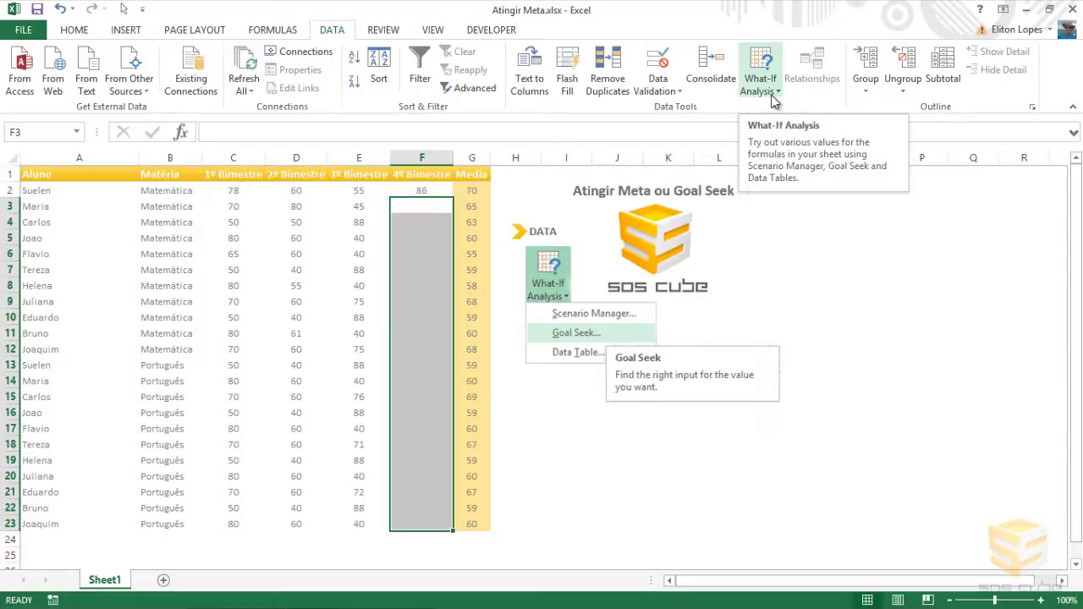
- Launch Goal Seek from the What-If Analysis menu with F3 selected
click(766, 89)
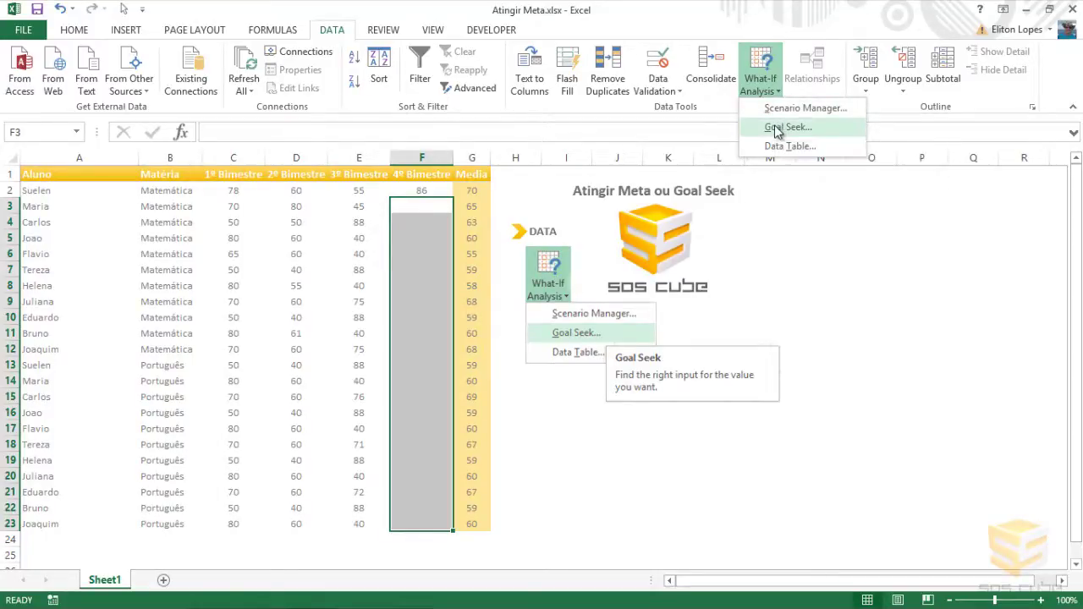
click(777, 129)
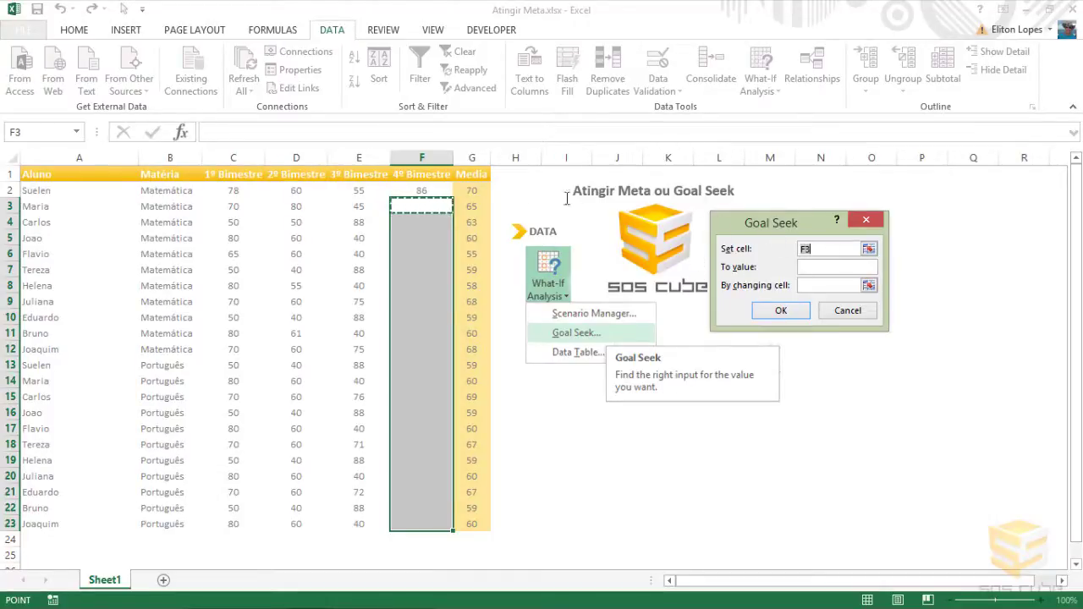
- Run Goal Seek setting G3 to 70 by changing F3, which yields a score of 85
click(473, 188)
click(473, 208)
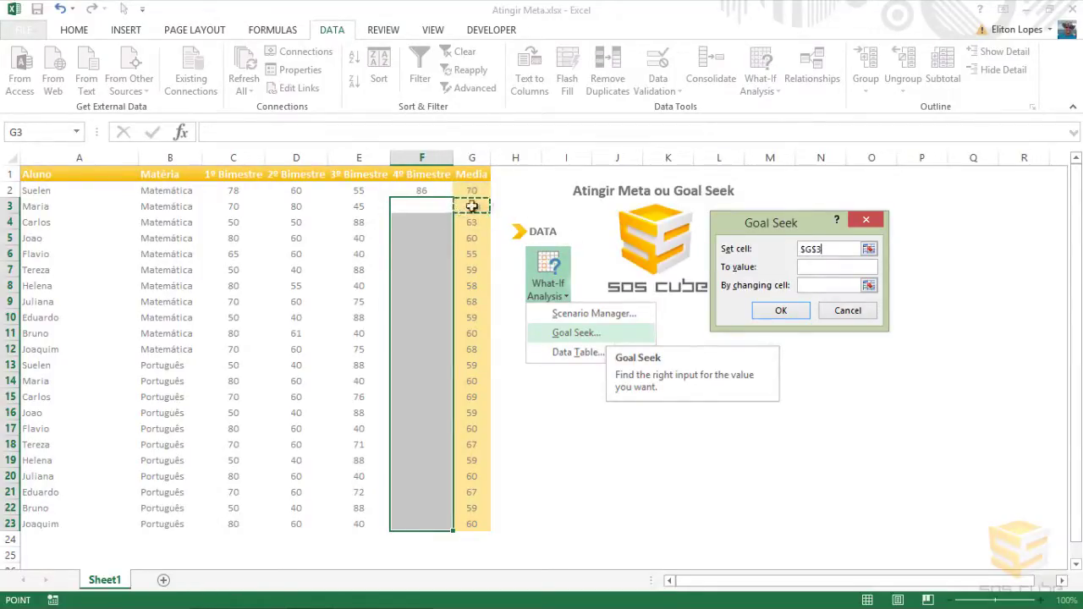
click(812, 268)
text(70)
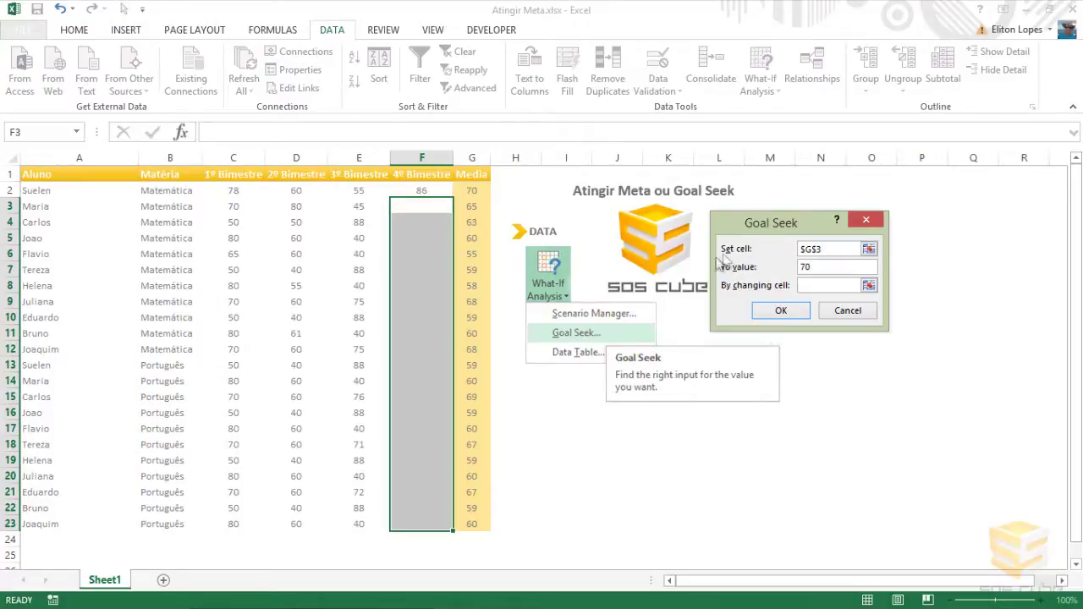
click(831, 288)
click(431, 209)
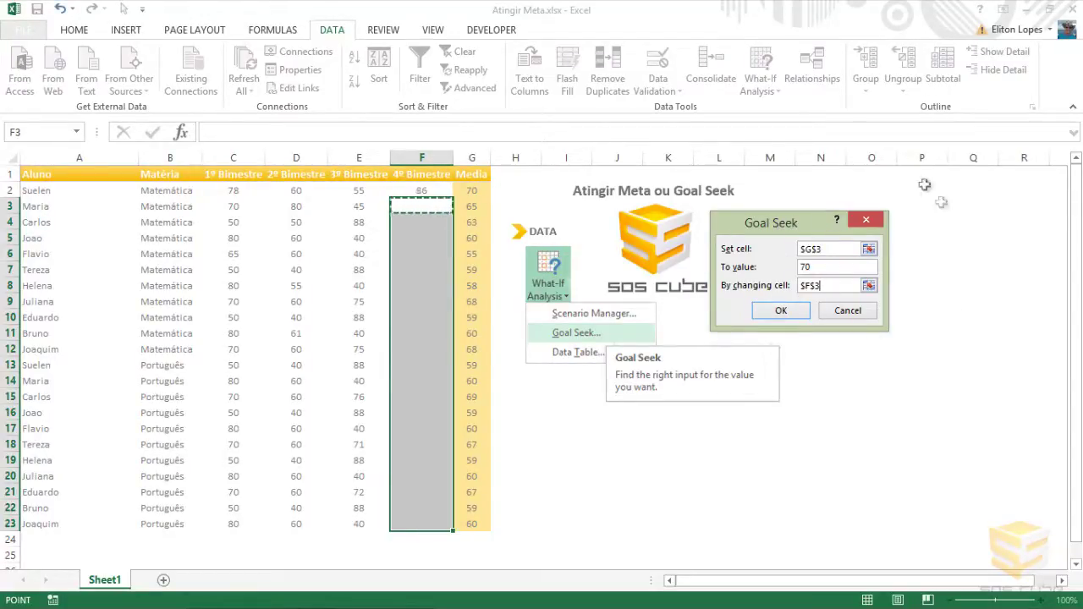
drag(787, 224, 846, 224)
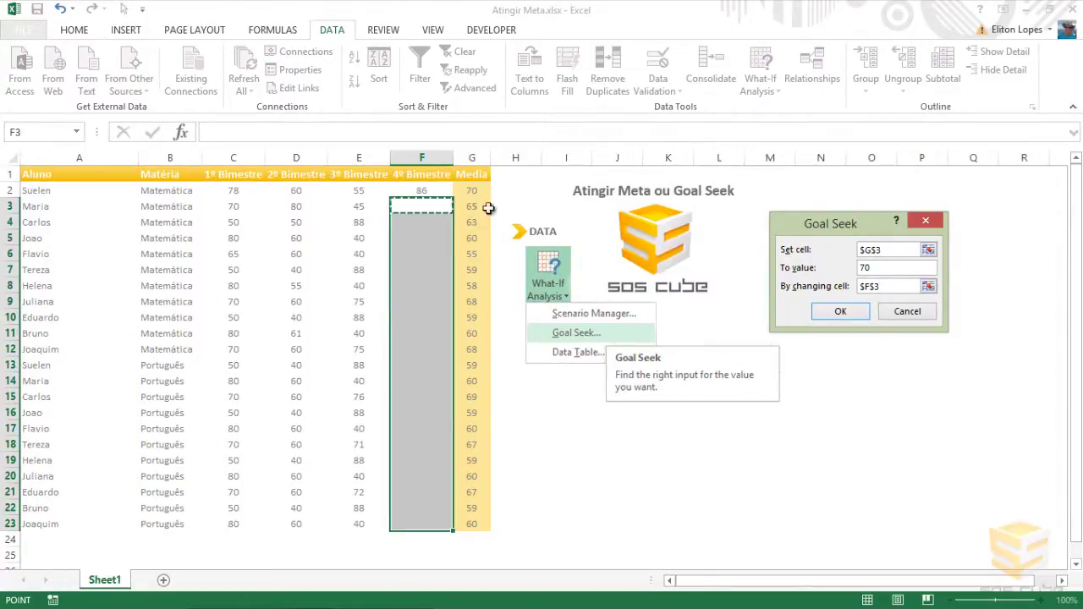
click(849, 312)
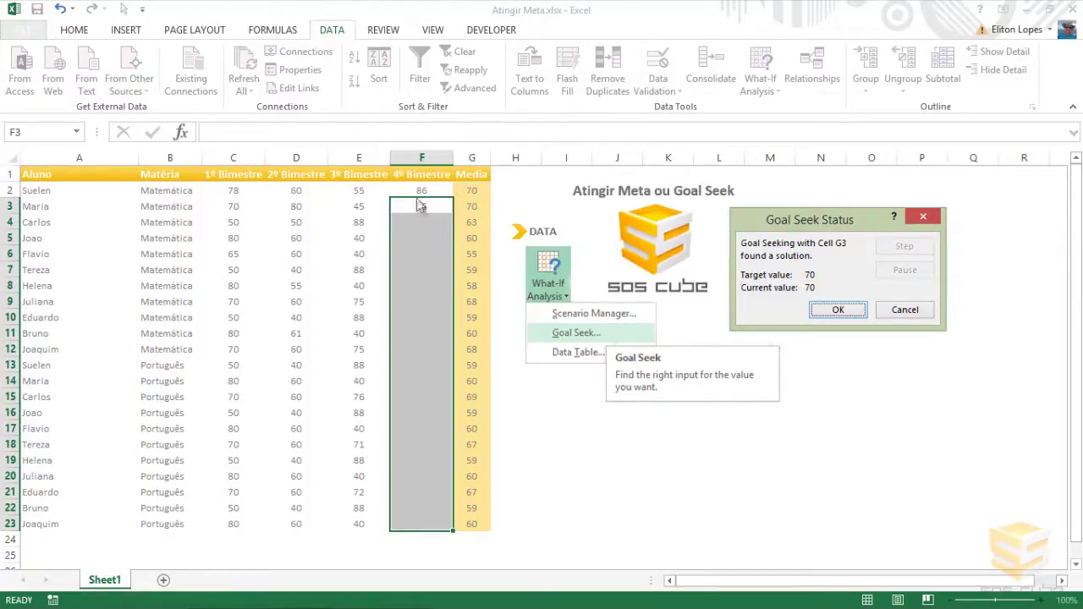
click(825, 310)
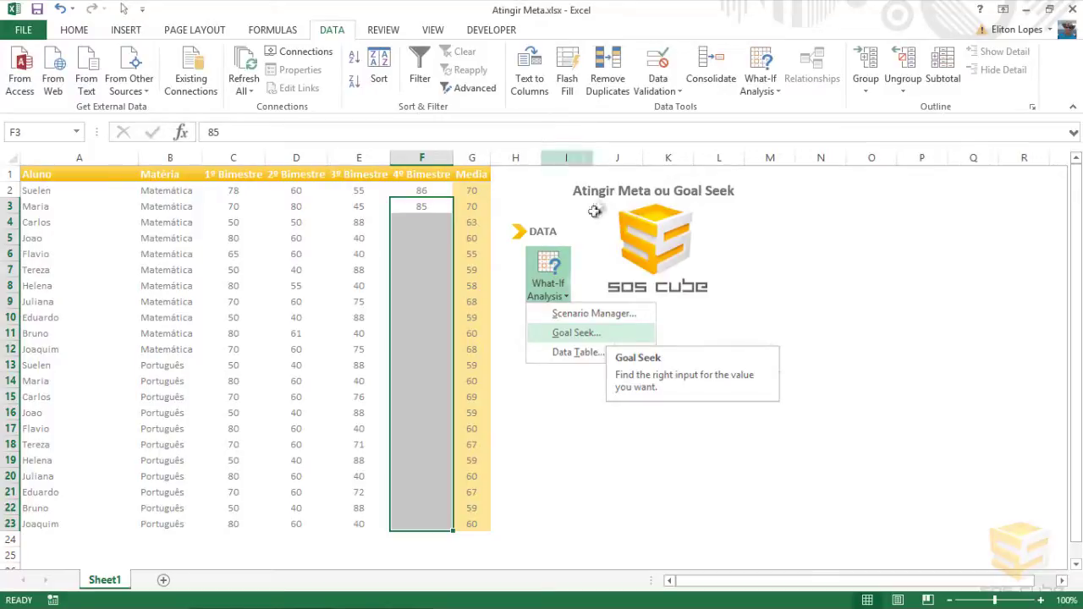
click(426, 222)
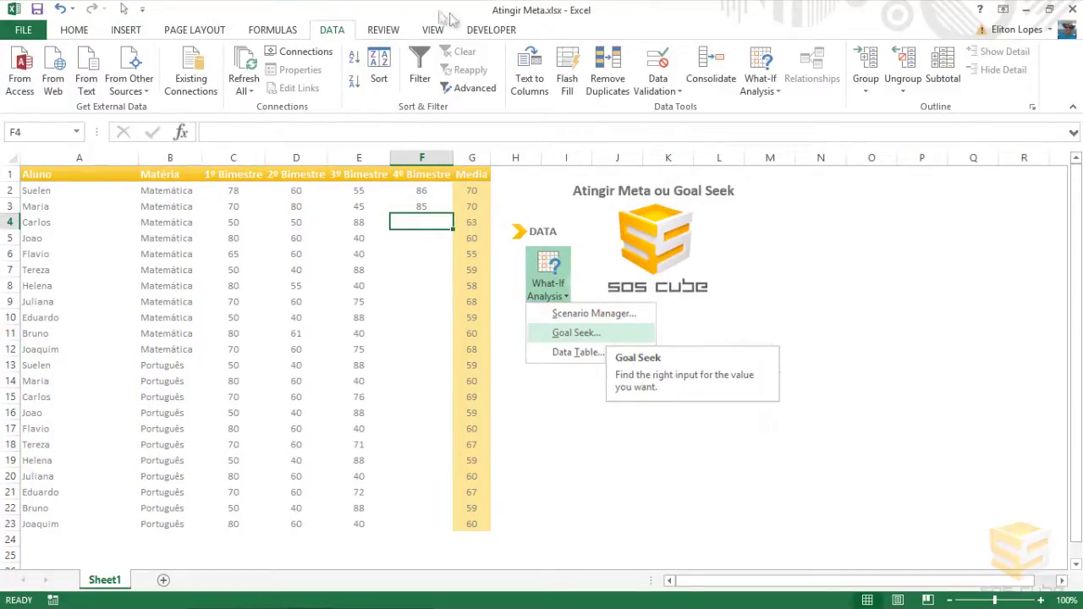
- Run Goal Seek setting G4 to 70 by changing F4, producing 92.1063
click(760, 72)
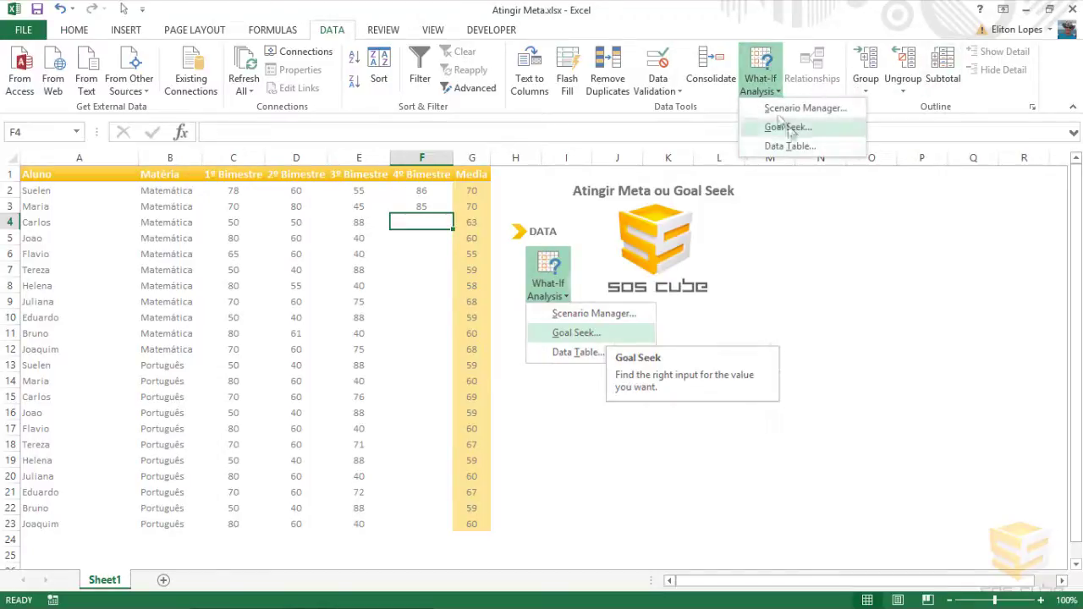
click(812, 127)
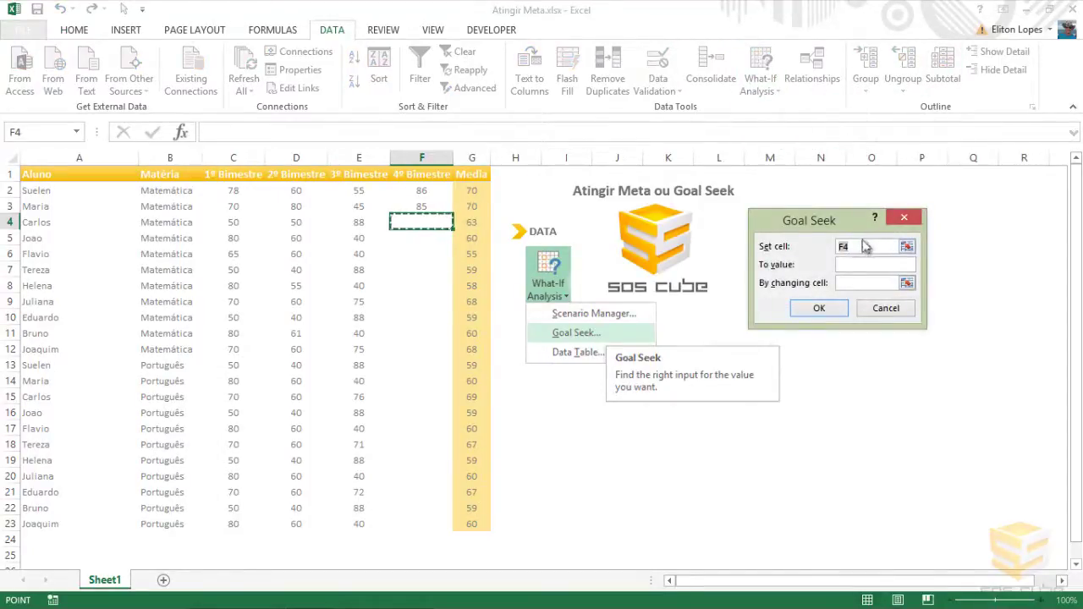
click(471, 221)
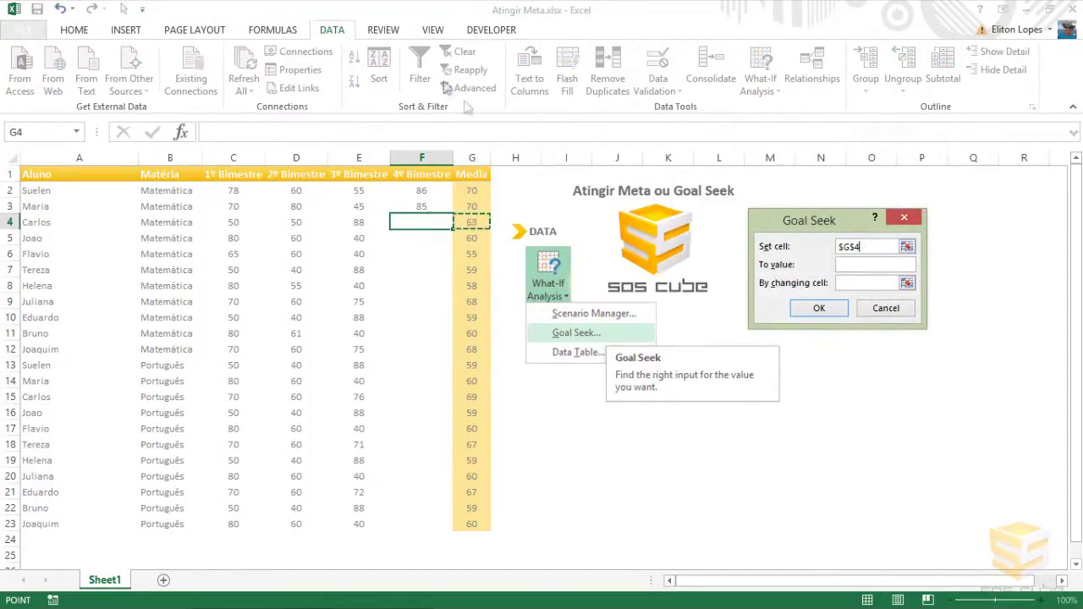
click(863, 264)
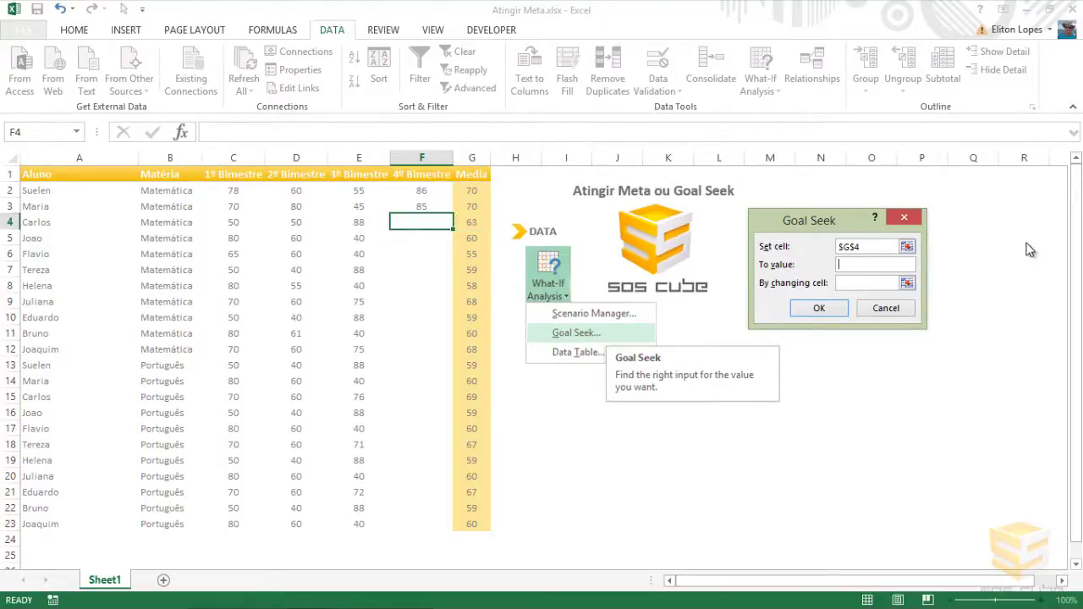
text(70)
click(883, 281)
click(433, 222)
click(817, 310)
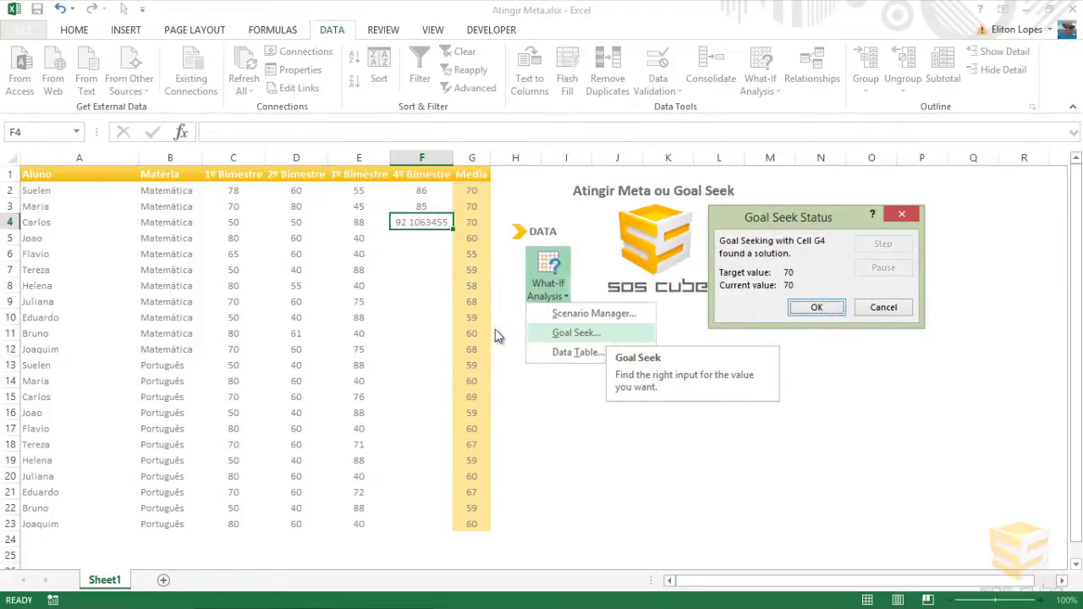
click(814, 311)
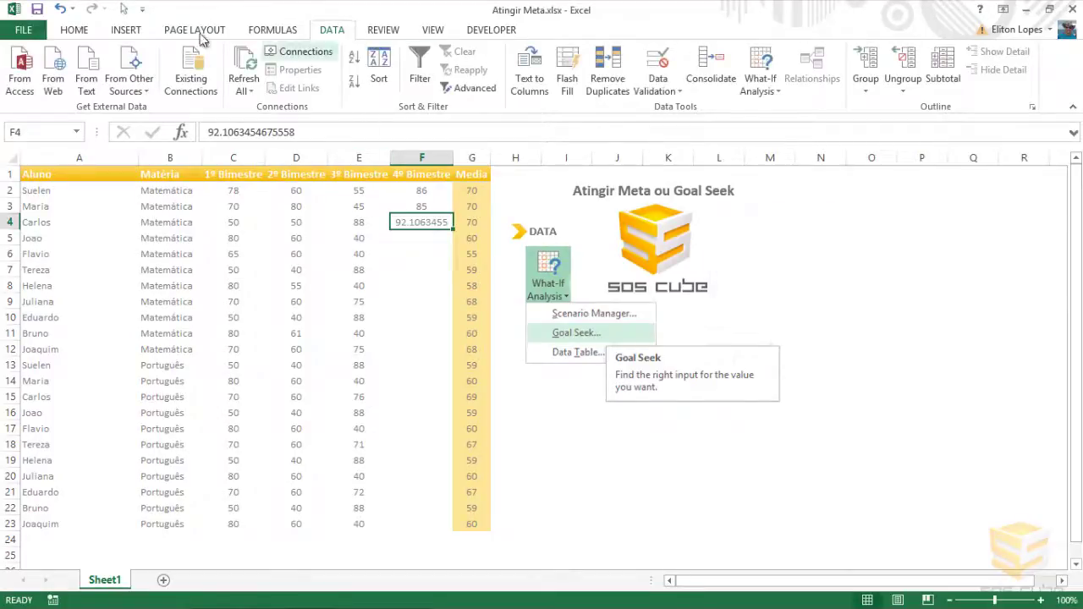
- Trim two decimal places from F4's Goal Seek result
click(69, 32)
click(598, 82)
click(598, 82)
- Remove the last decimal so F4 reads 92, then move to F5
click(598, 82)
click(598, 82)
click(598, 82)
click(598, 82)
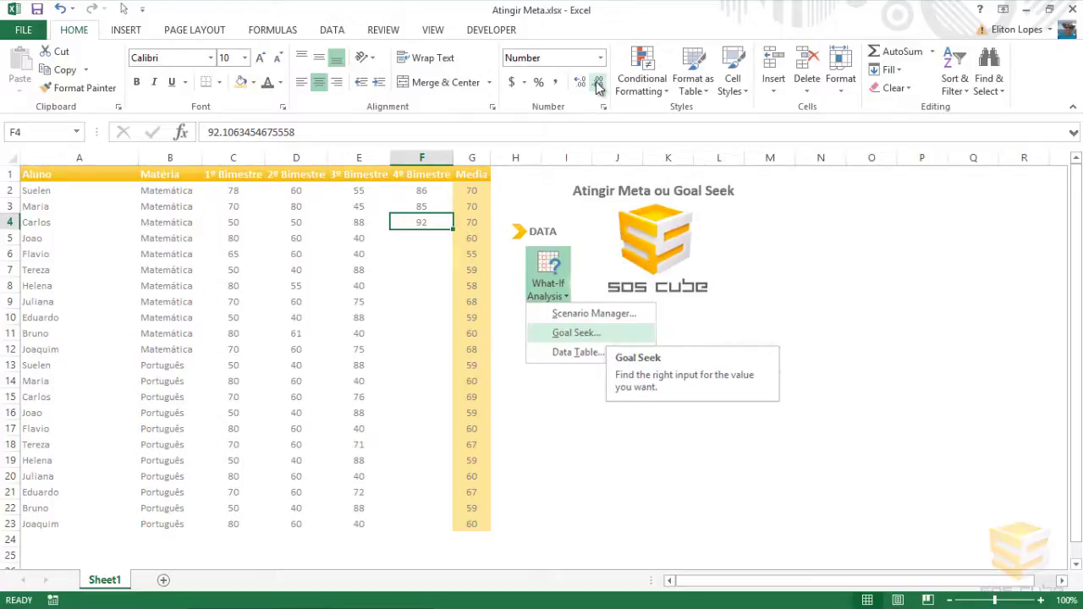
click(412, 238)
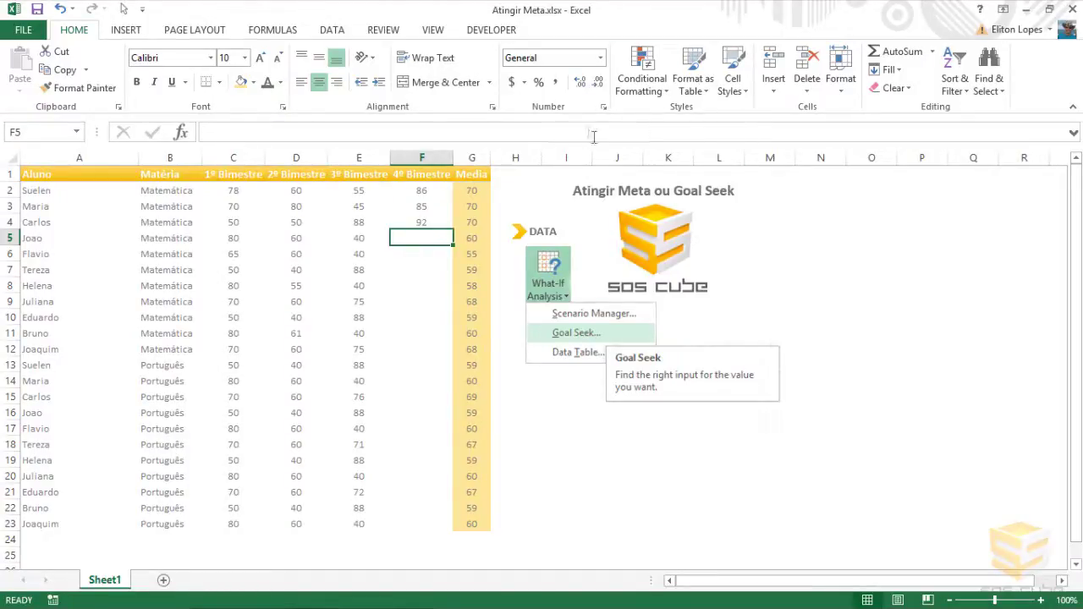
click(413, 287)
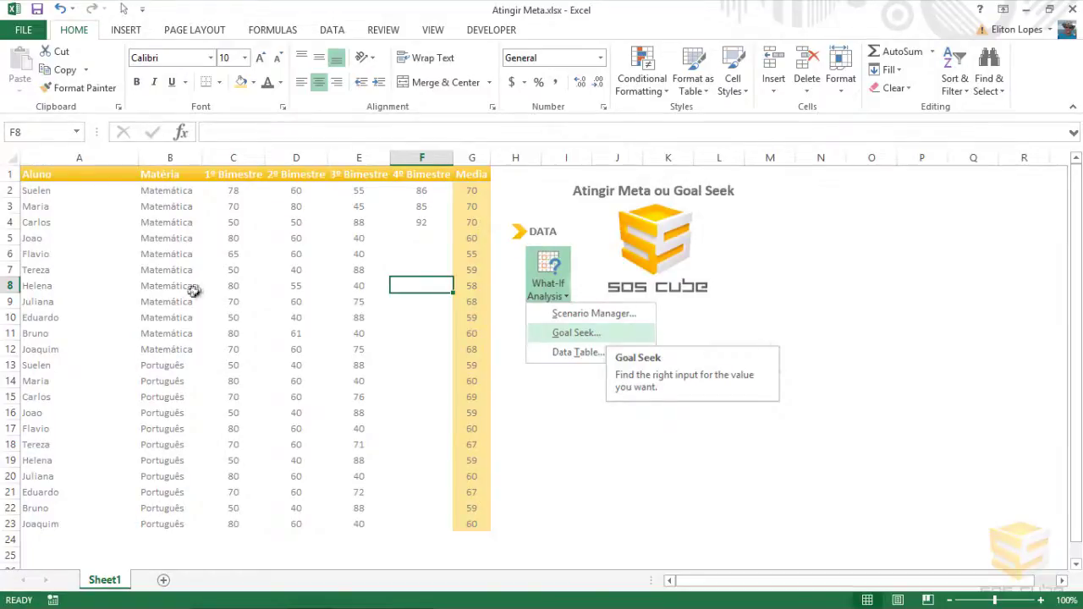
click(428, 239)
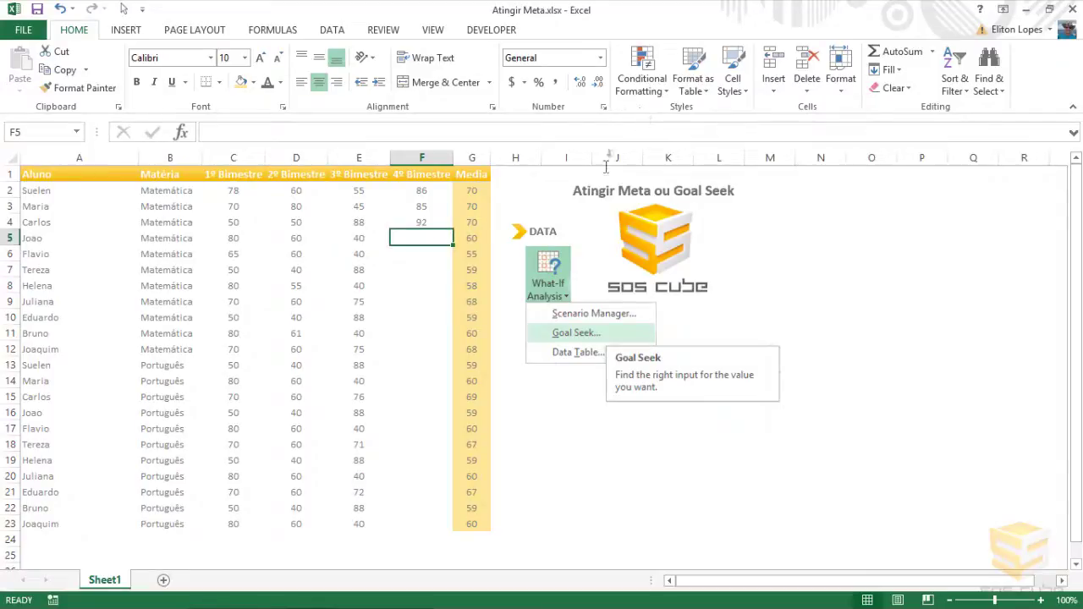